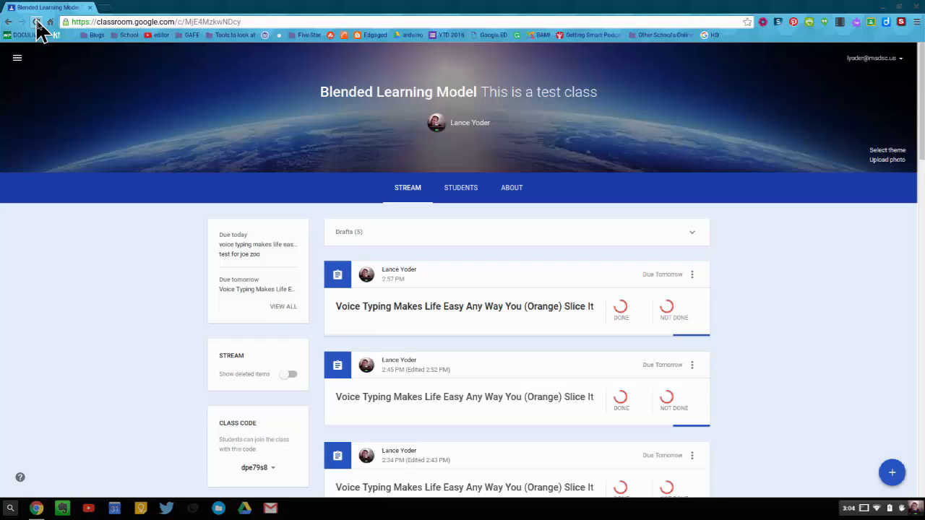
- Open both student documents from the newest "Voice Typing Makes Life Easy Any Way You (Orange) Slice It" assignment and bring up the first student's document
click(512, 308)
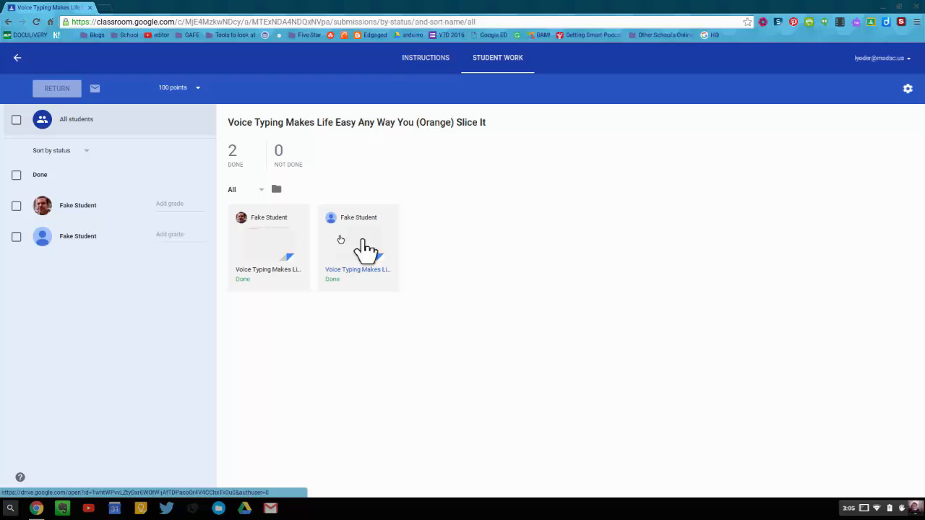
click(268, 250)
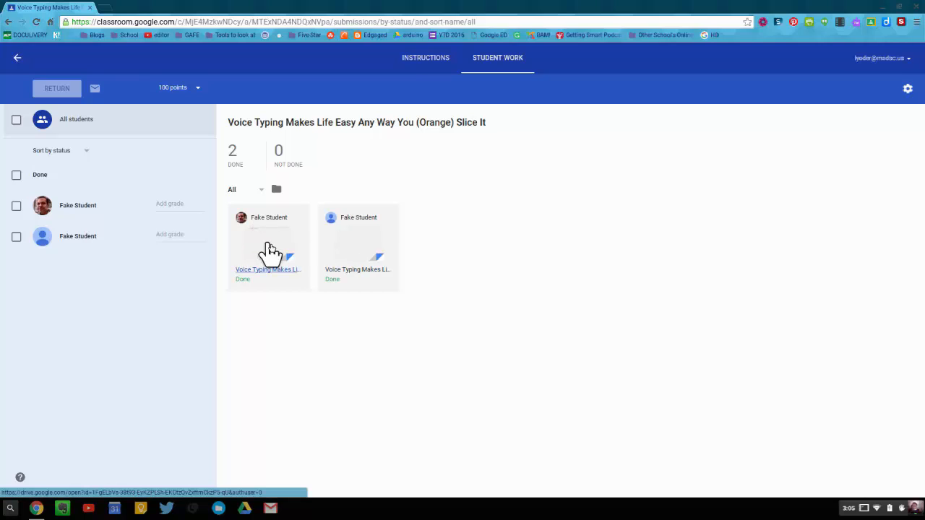
click(374, 255)
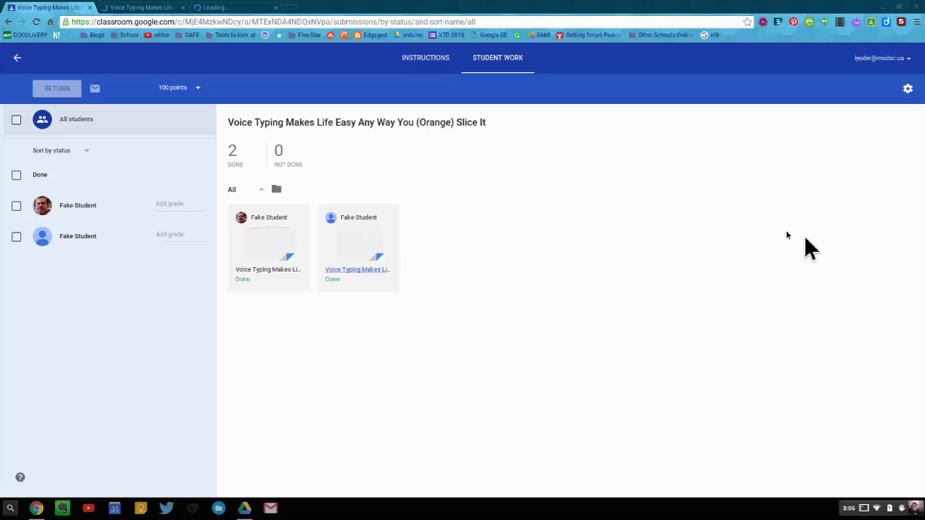
click(138, 10)
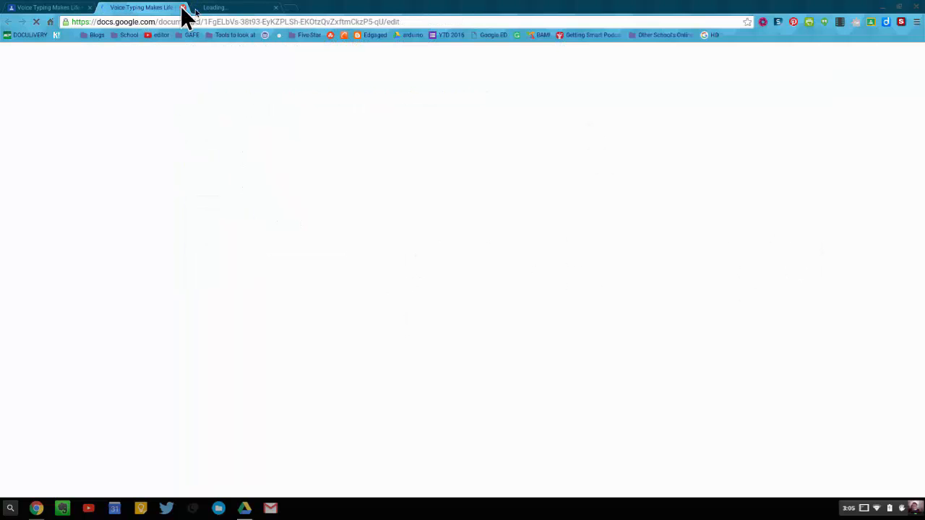
click(210, 9)
click(130, 9)
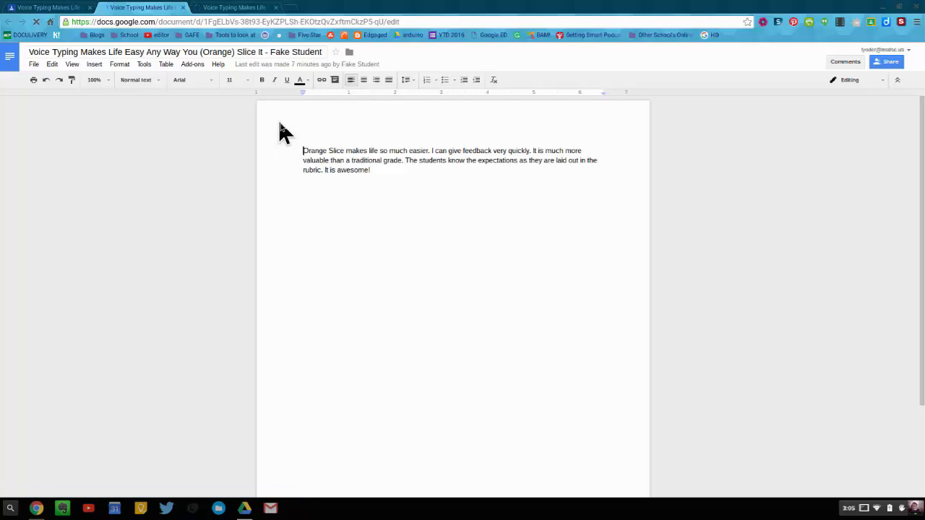
- Create an OrangeSlice: Teacher Rubric with the Great, Good, Average, Needs More levels and the Ideas, Sentence Fluency and Organization categories
click(200, 68)
mouse_move(236, 133)
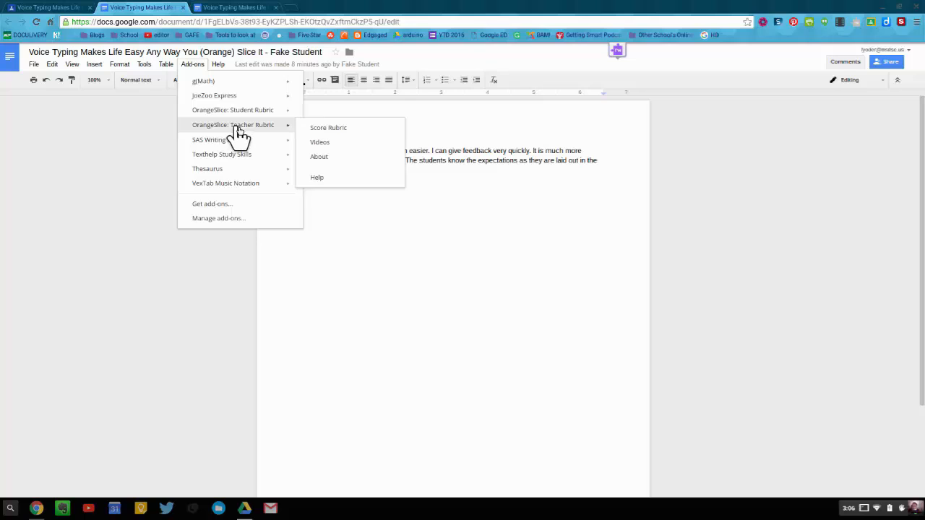
click(343, 130)
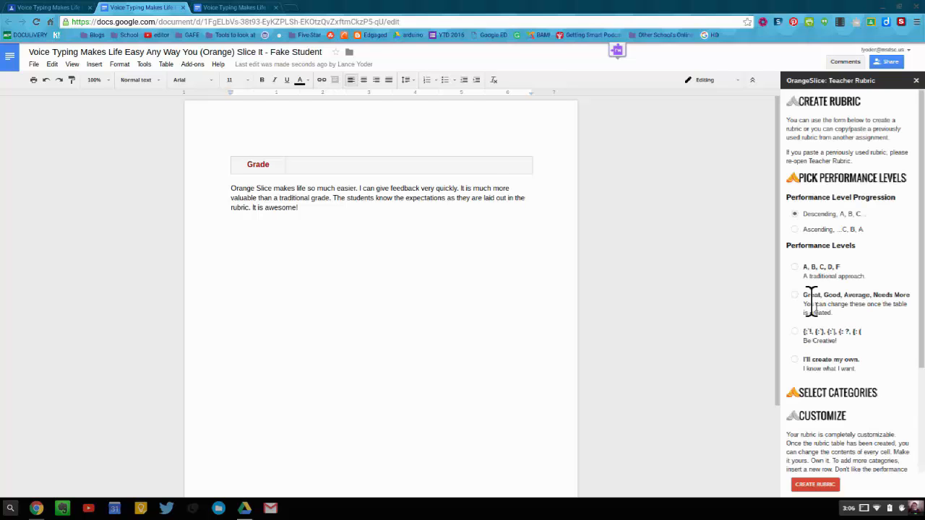
click(794, 295)
click(838, 393)
click(794, 264)
click(794, 300)
scroll(848, 369, down, 1)
click(794, 354)
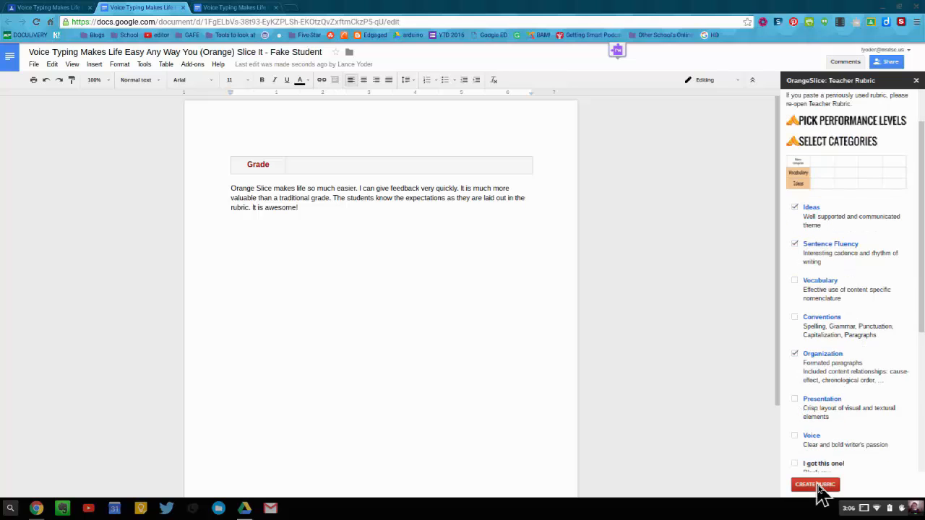
click(817, 485)
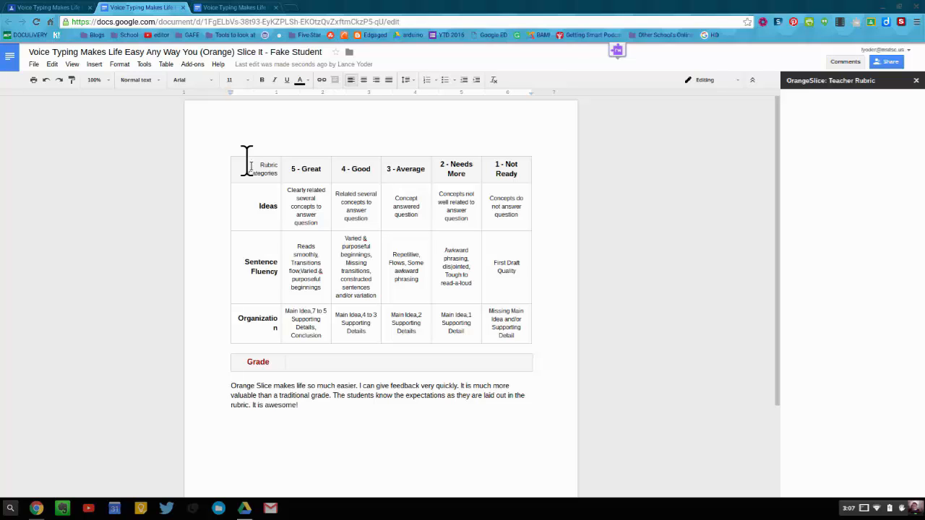
- Copy the entire rubric table from the first student's document
drag(262, 166, 527, 334)
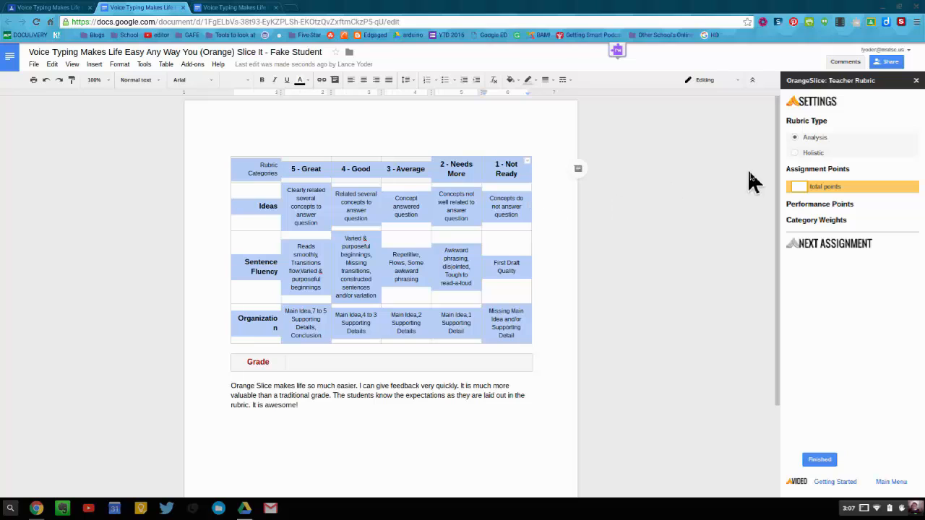
right_click(462, 219)
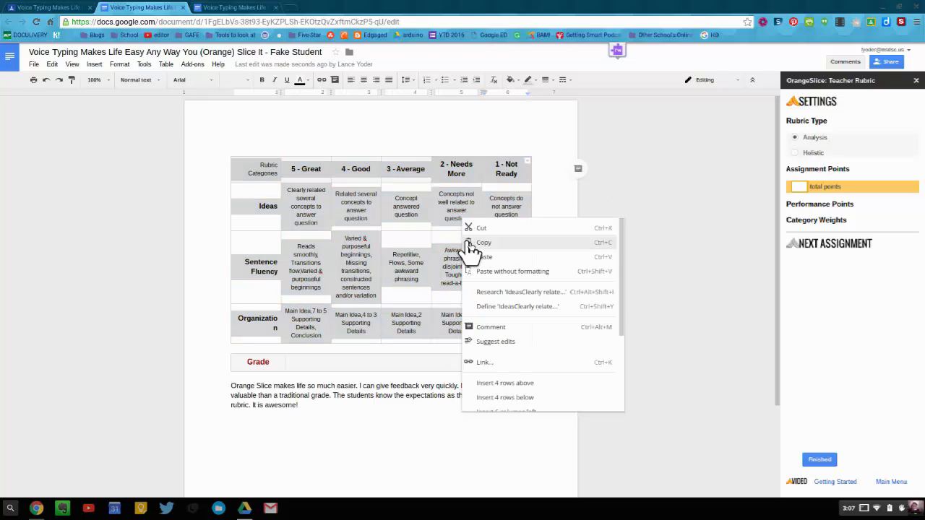
click(476, 244)
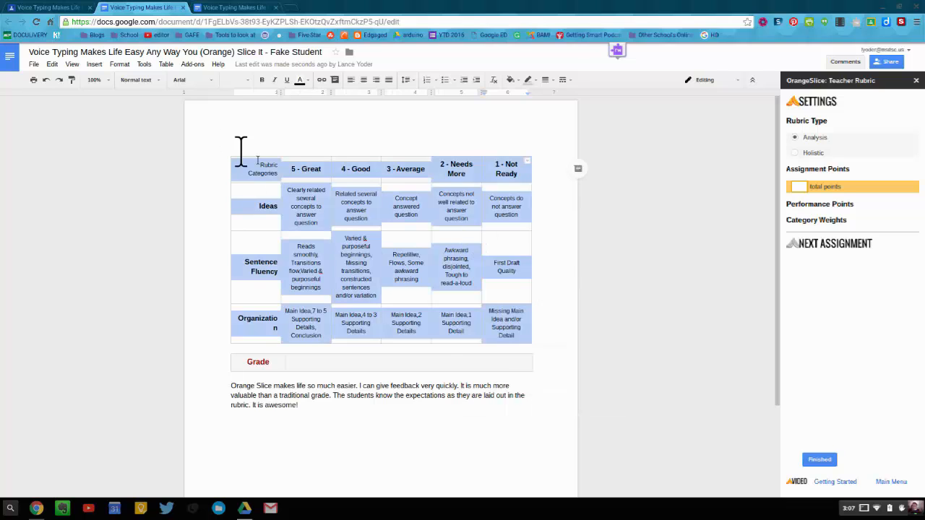
click(569, 273)
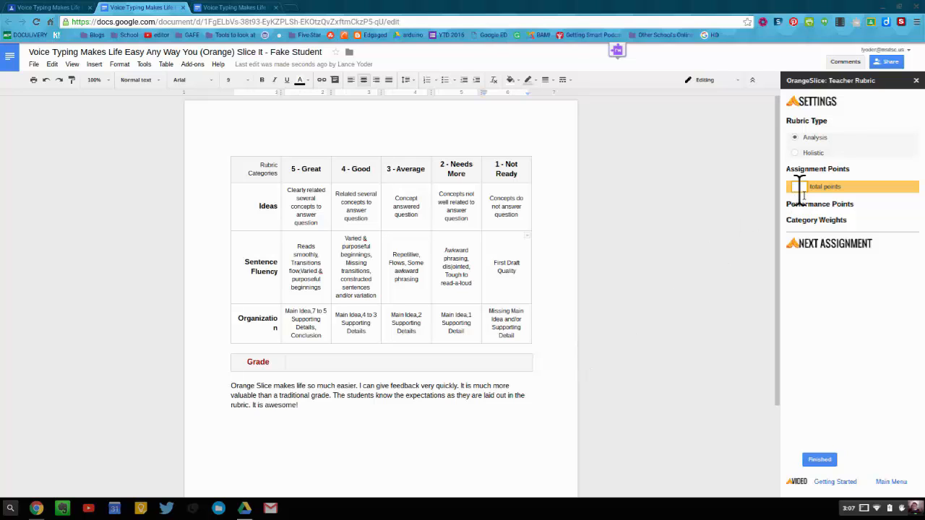
- Finish the rubric settings with 15 total points and process the grade with Ideas 4, Sentence Fluency 5 and Organization 4
click(820, 460)
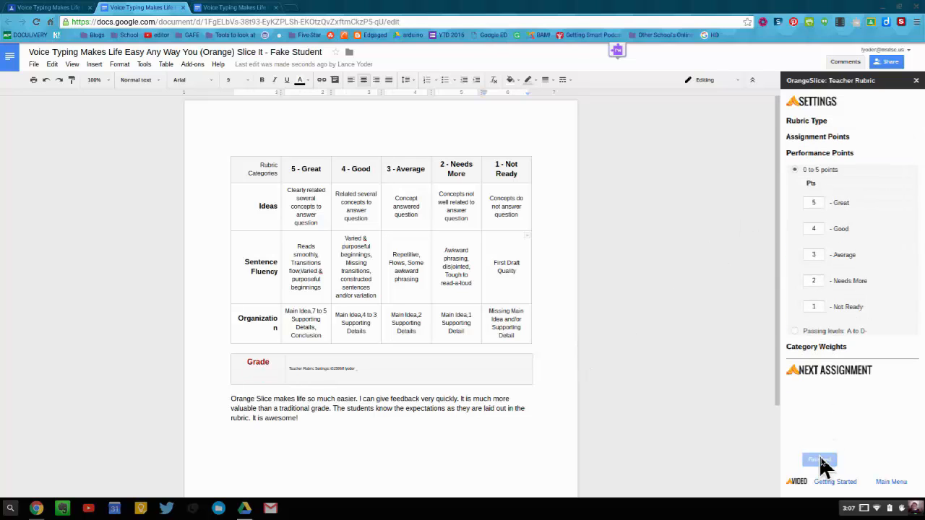
click(822, 460)
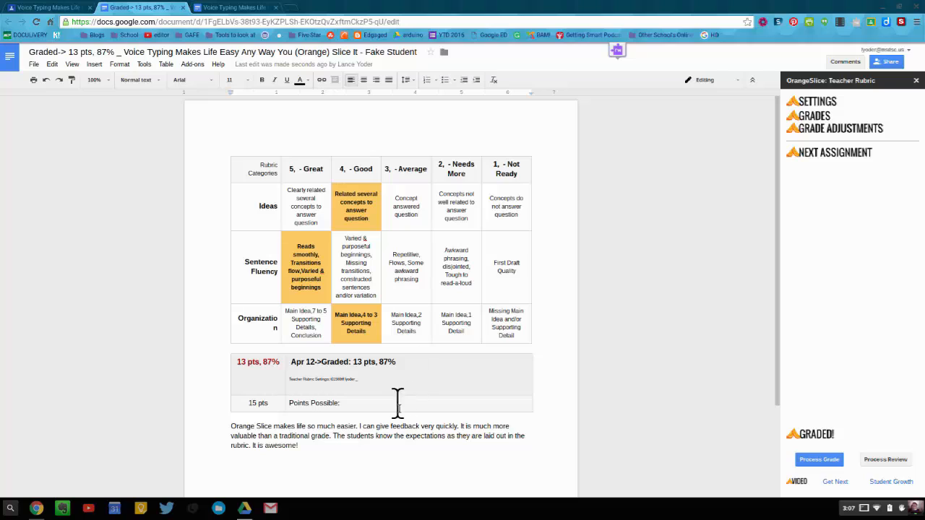
- Dictate feedback with voice typing under the grade heading, beginning "You did a fantastic job on this project."
click(316, 390)
click(143, 62)
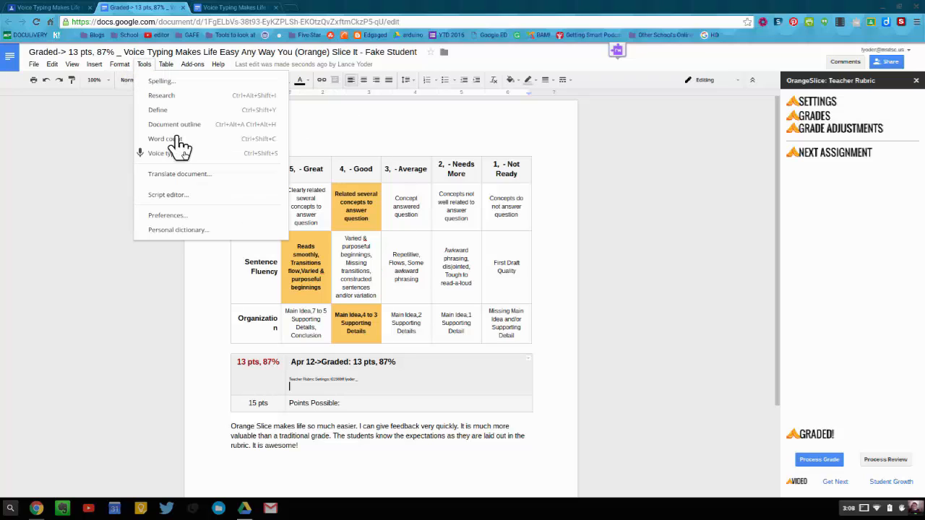
click(182, 154)
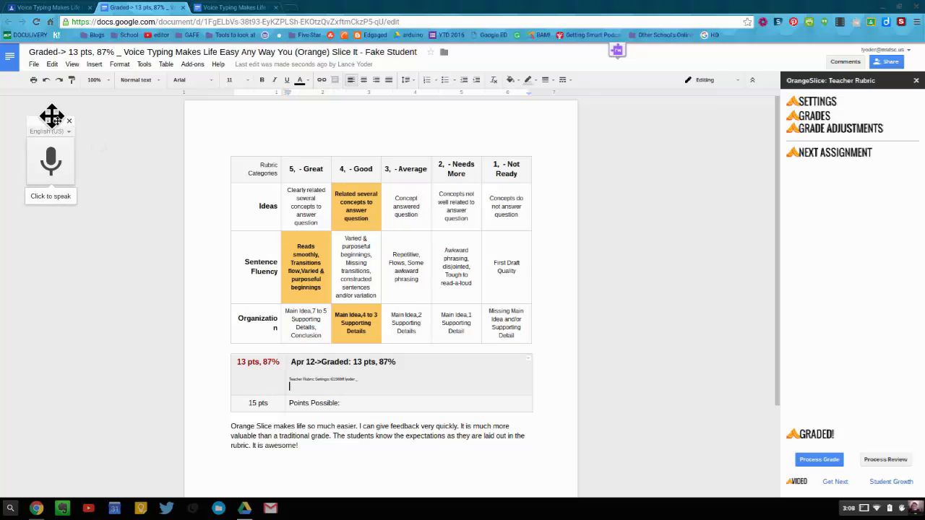
drag(52, 121, 168, 292)
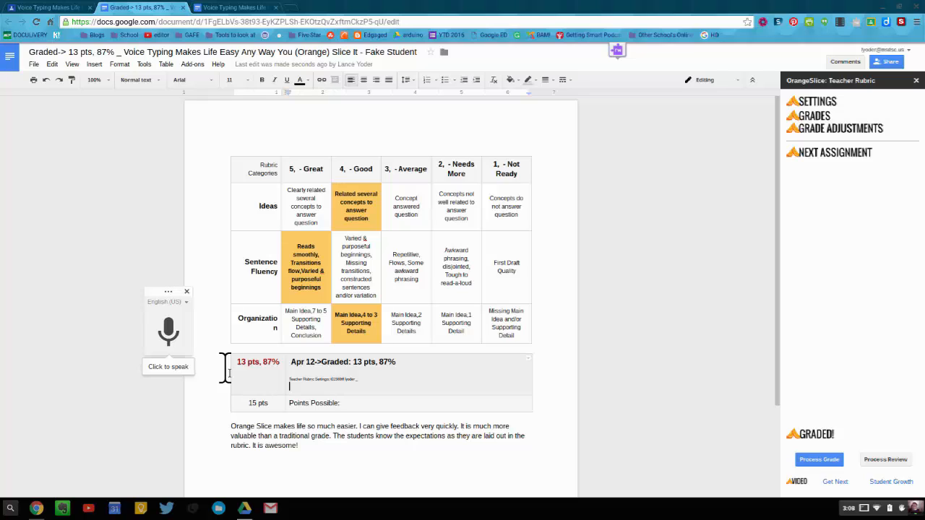
click(172, 334)
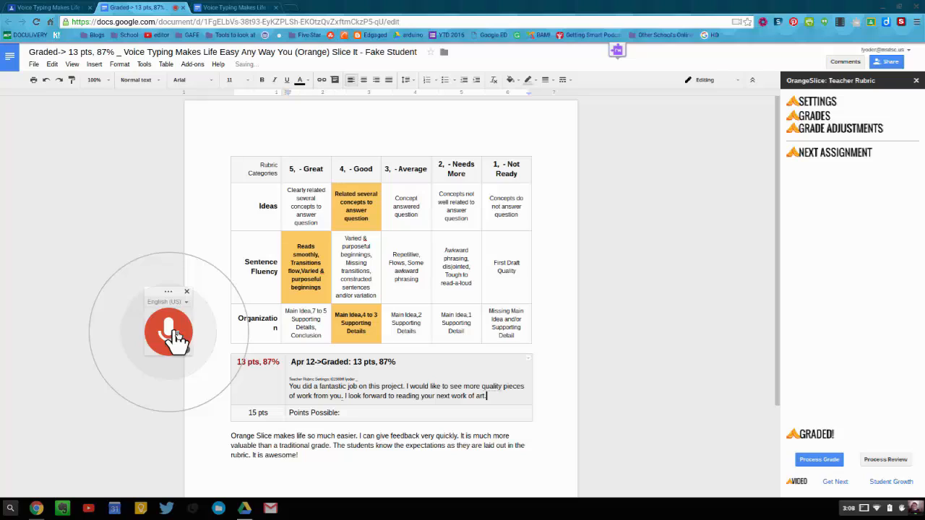
click(173, 333)
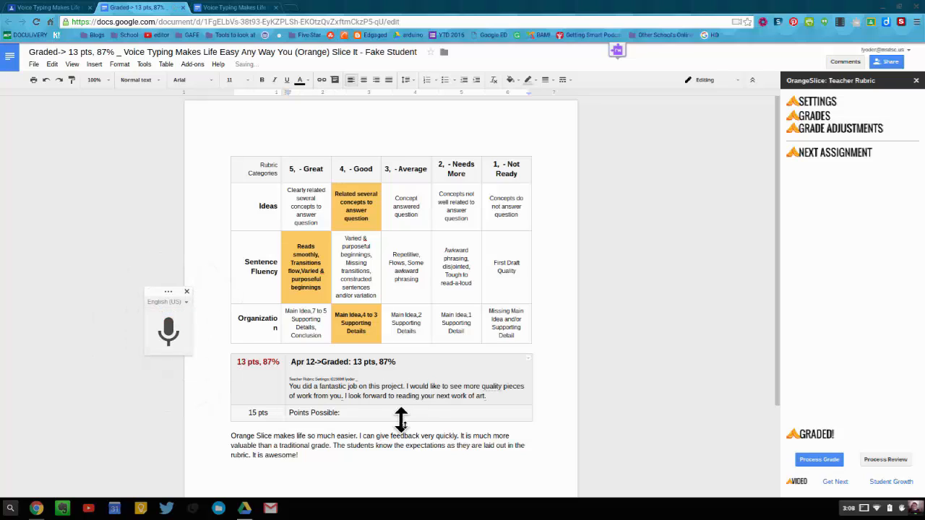
- Close the graded document and paste the copied rubric into the second student's document
click(182, 8)
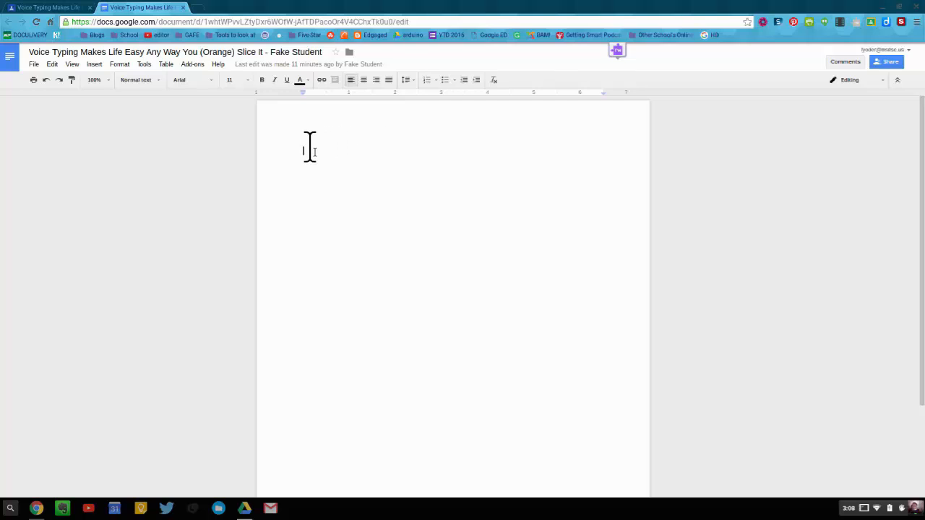
key(ctrl+v)
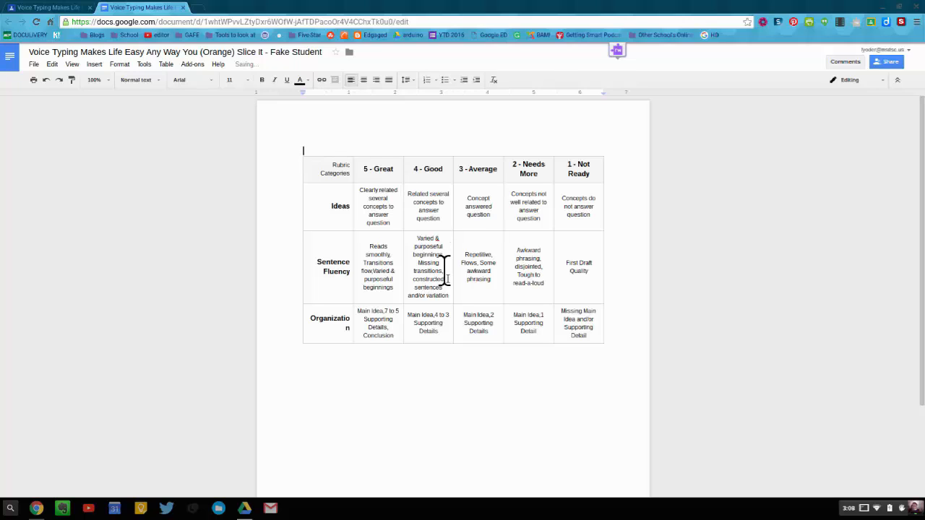
- Start Score Rubric in OrangeSlice: Teacher Rubric for the second document and finish its settings with 15 total points
click(181, 65)
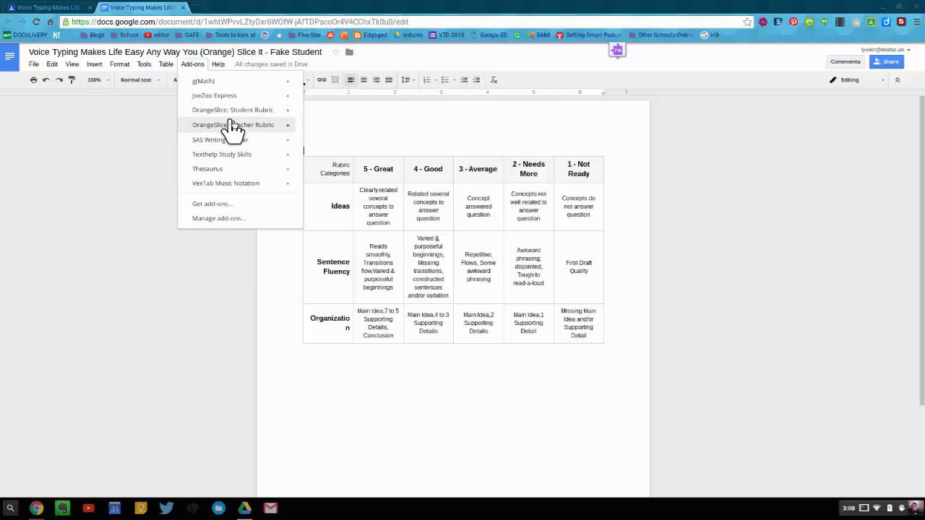
mouse_move(233, 126)
click(338, 134)
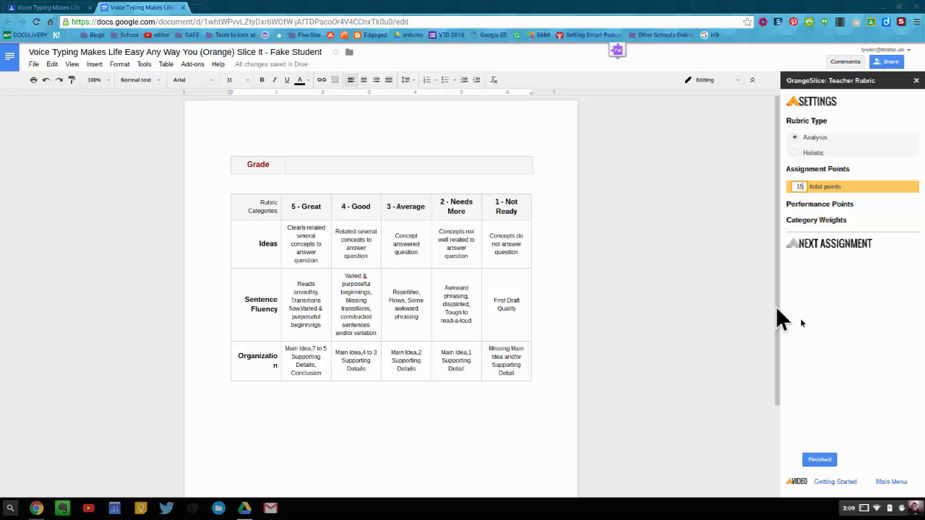
click(819, 459)
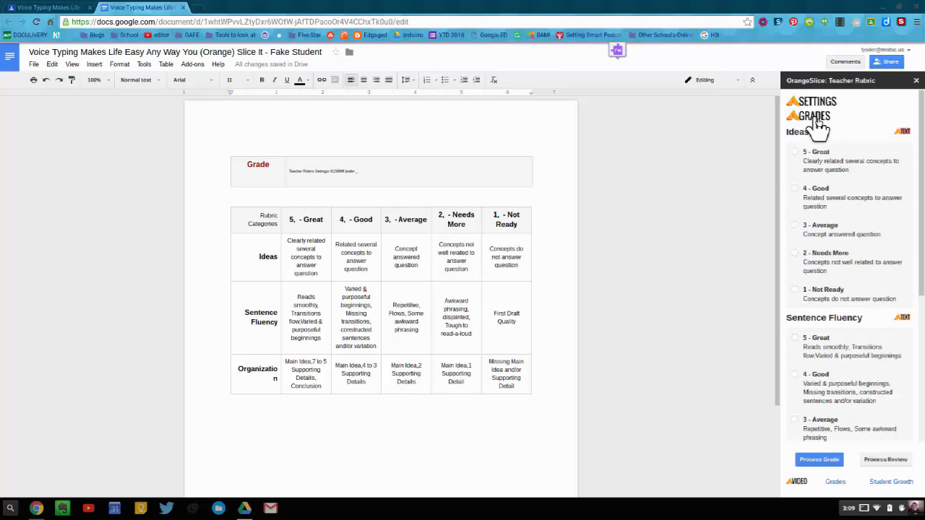
- Rate Ideas 5 - Great, Sentence Fluency 4 - Good and Organization 2 - Needs More, and process the grade
click(795, 154)
click(800, 231)
click(796, 282)
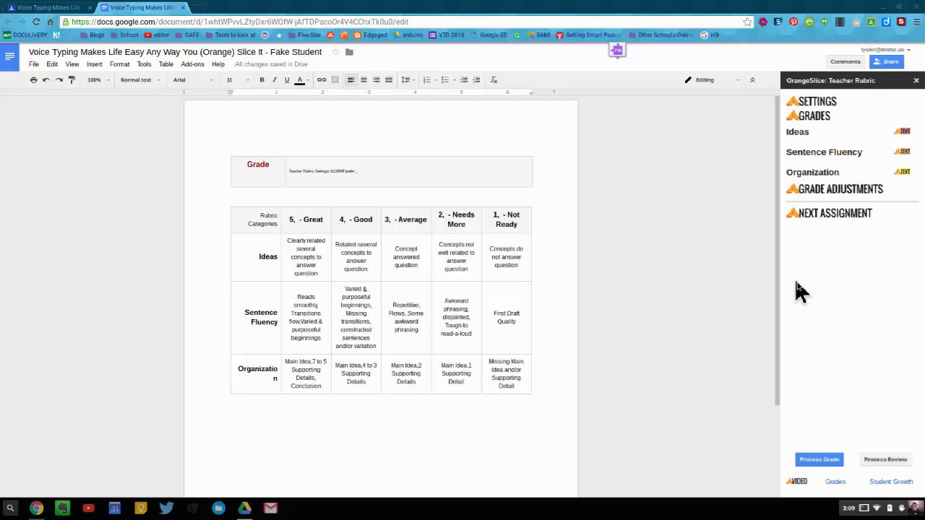
click(819, 460)
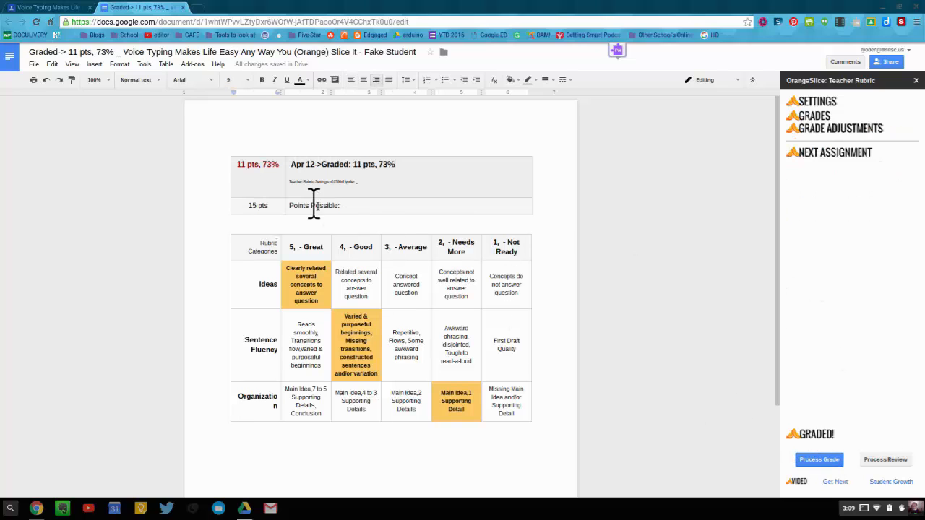
- Dictate feedback with voice typing under the second student's grade, saying the ideas were a little bit disorganized and to think clearly in future writing pieces
click(314, 191)
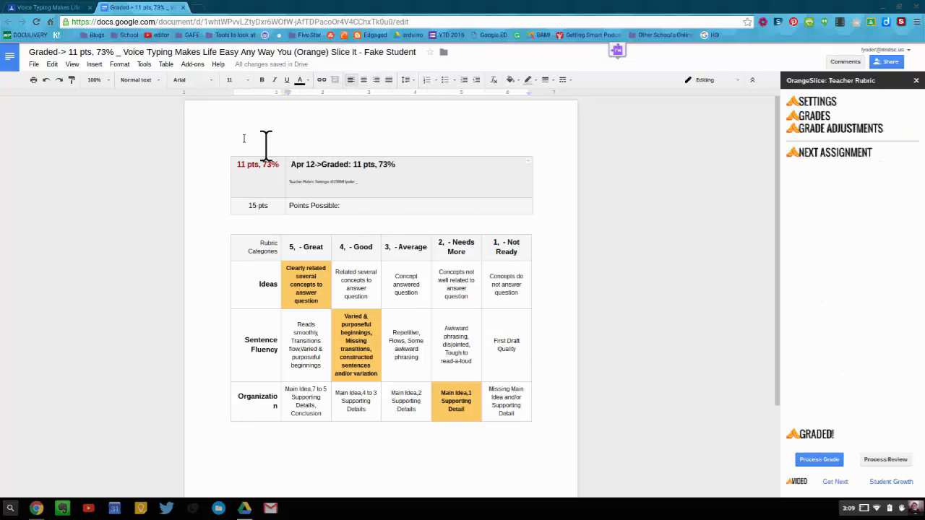
click(148, 67)
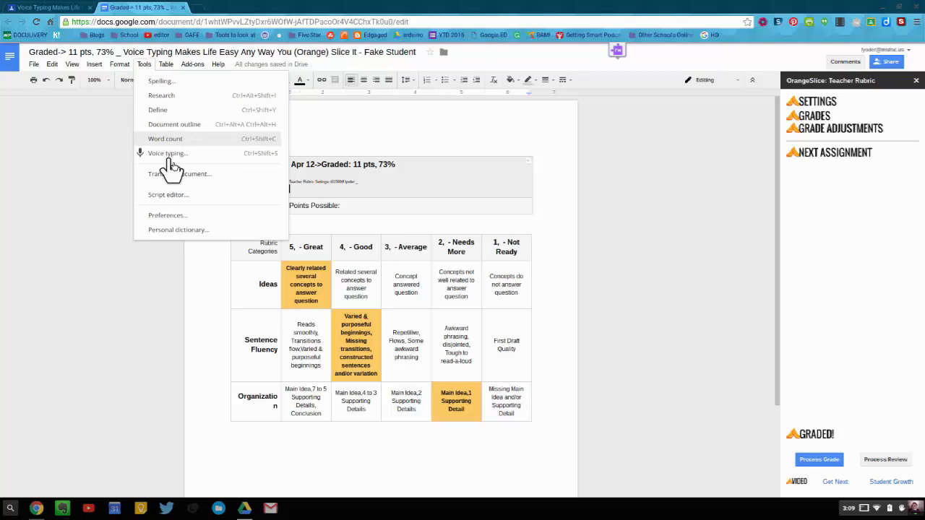
click(174, 155)
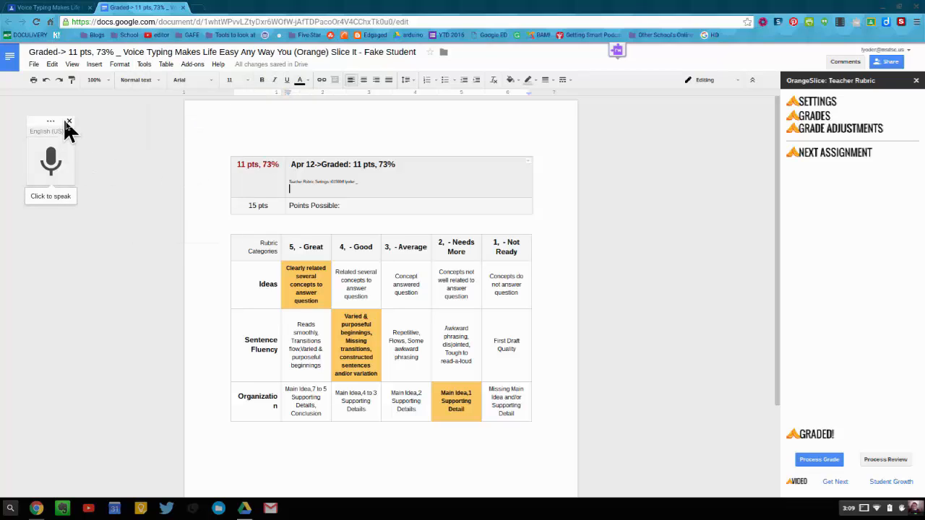
drag(56, 120, 181, 144)
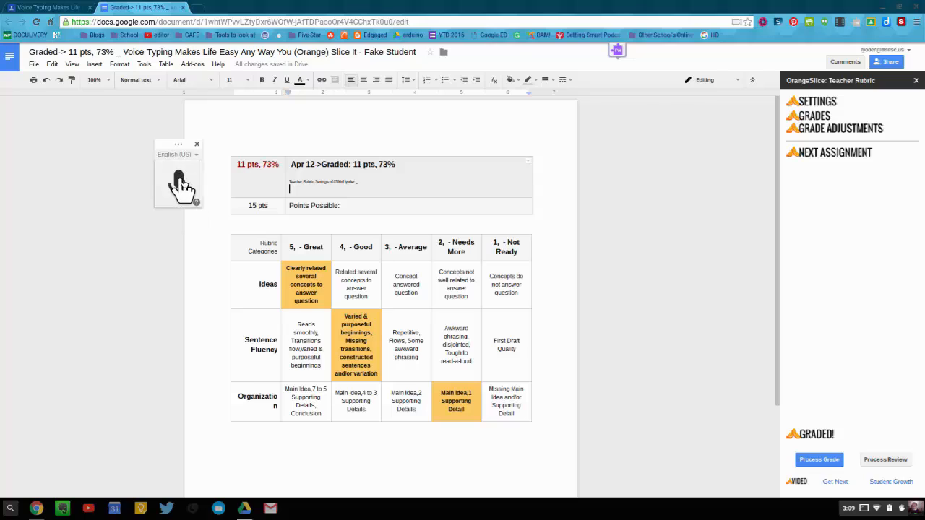
click(182, 186)
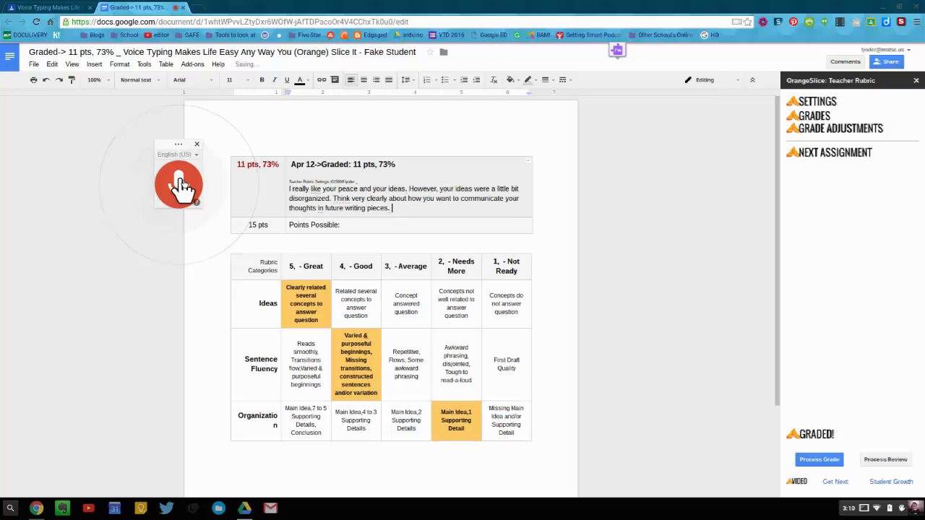
click(178, 186)
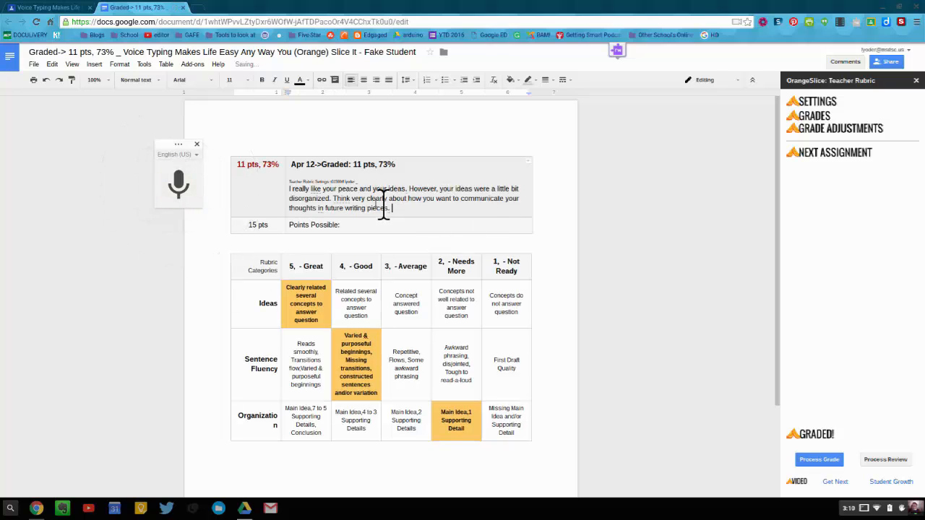
- Close the second graded document and reload the assignment's student work page
click(184, 9)
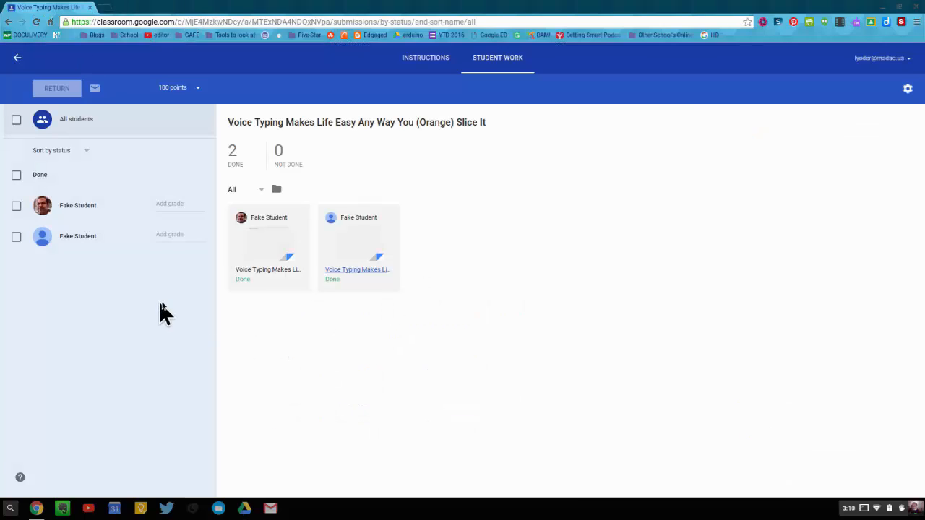
click(38, 25)
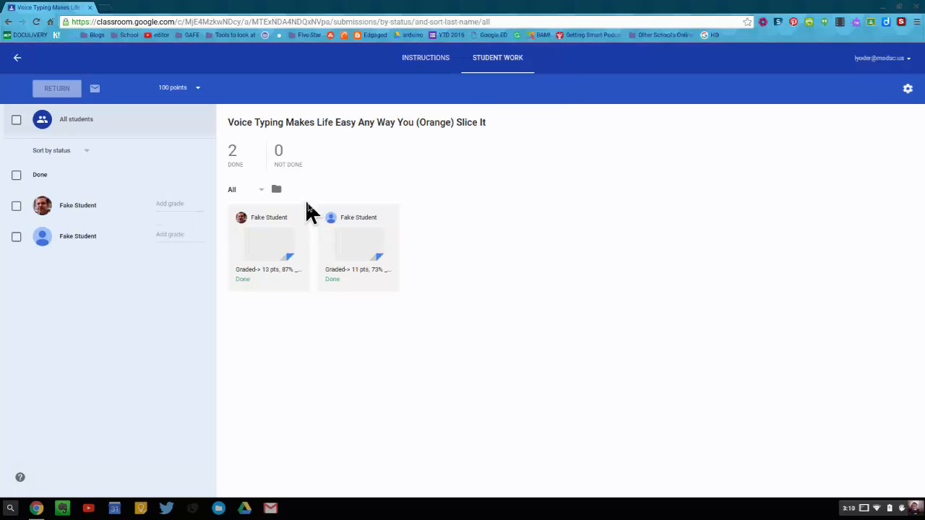
- Set the assignment's total point value to 15 and confirm the update
click(173, 88)
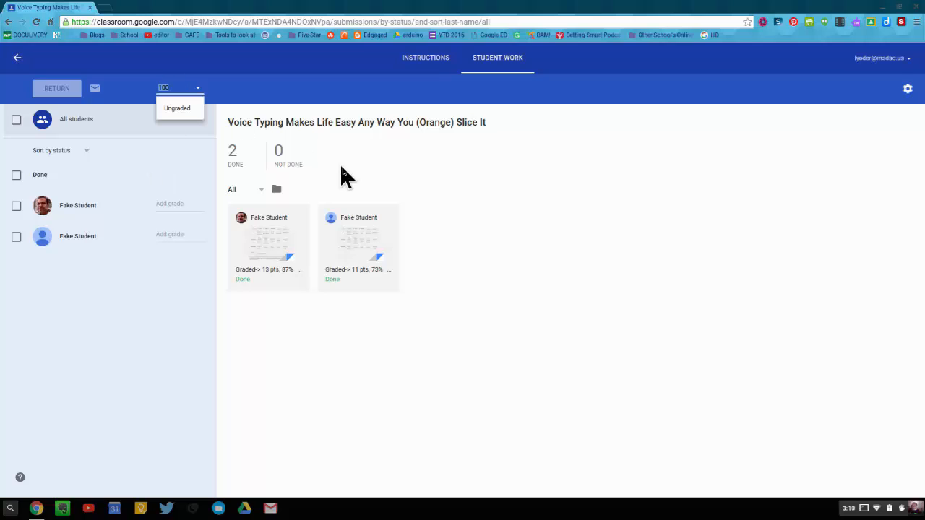
text(15)
click(178, 204)
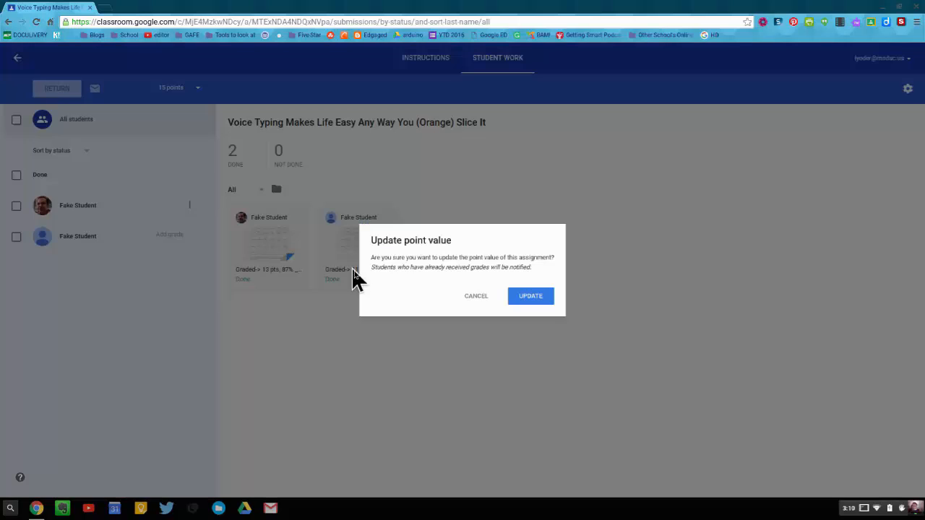
click(519, 296)
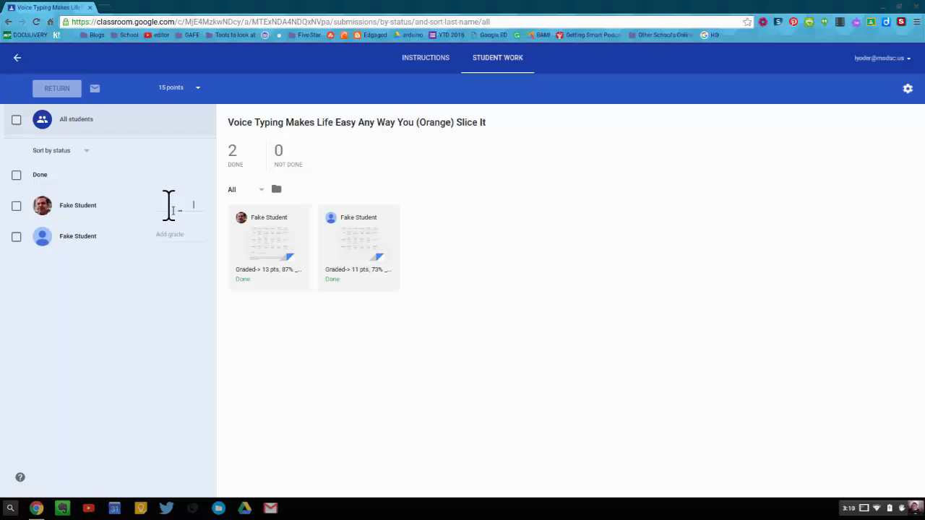
- Grade the first student 13 and the second student 11, and return the work to both without a private comment
text(13)
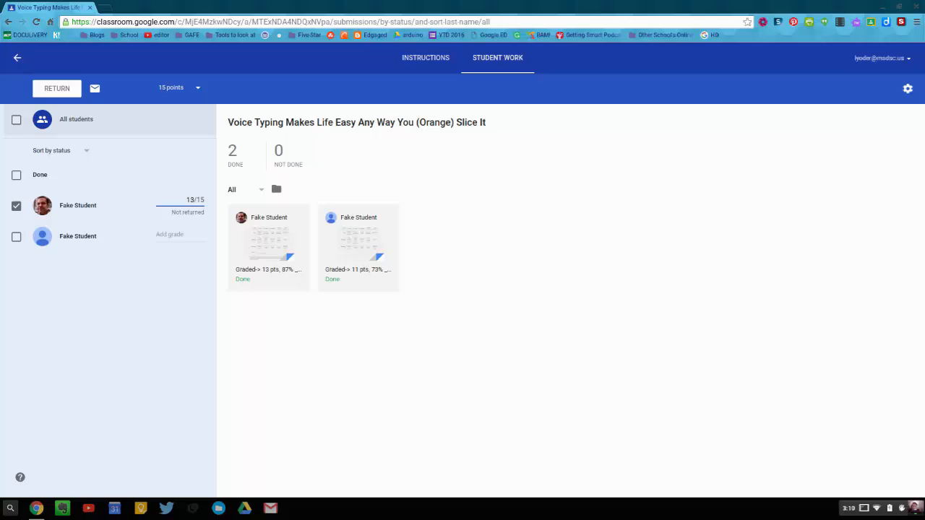
key(Return)
text(11)
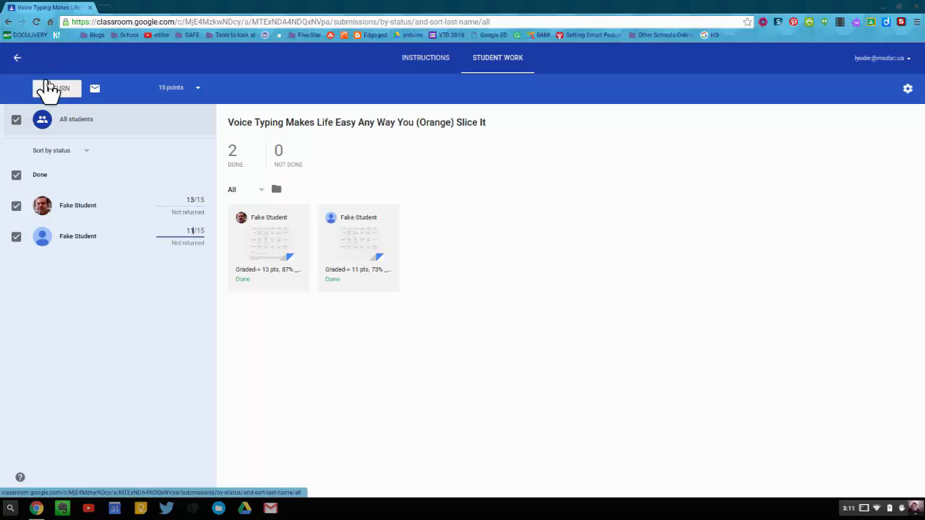
click(47, 89)
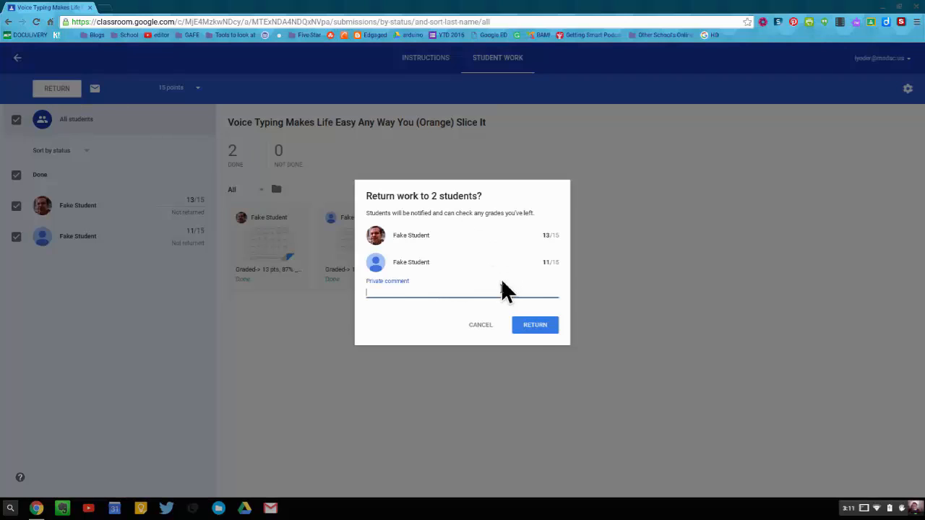
click(533, 327)
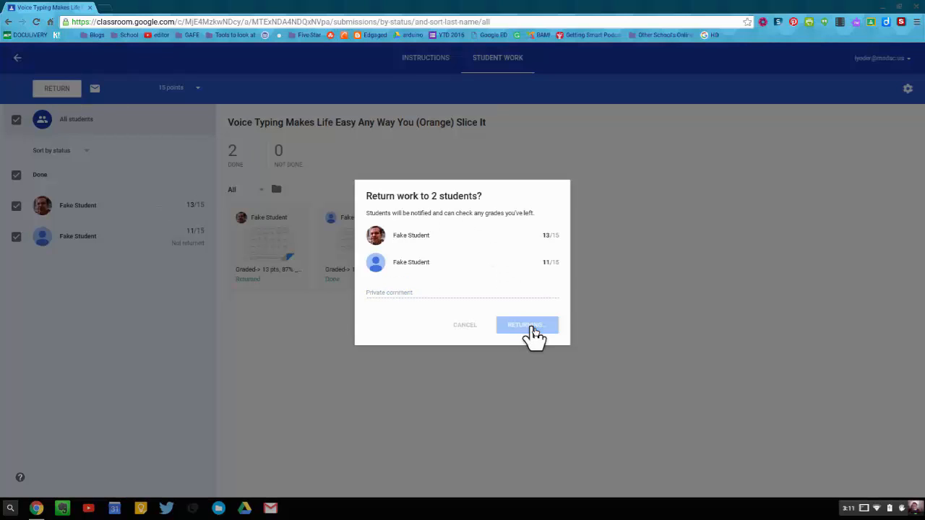